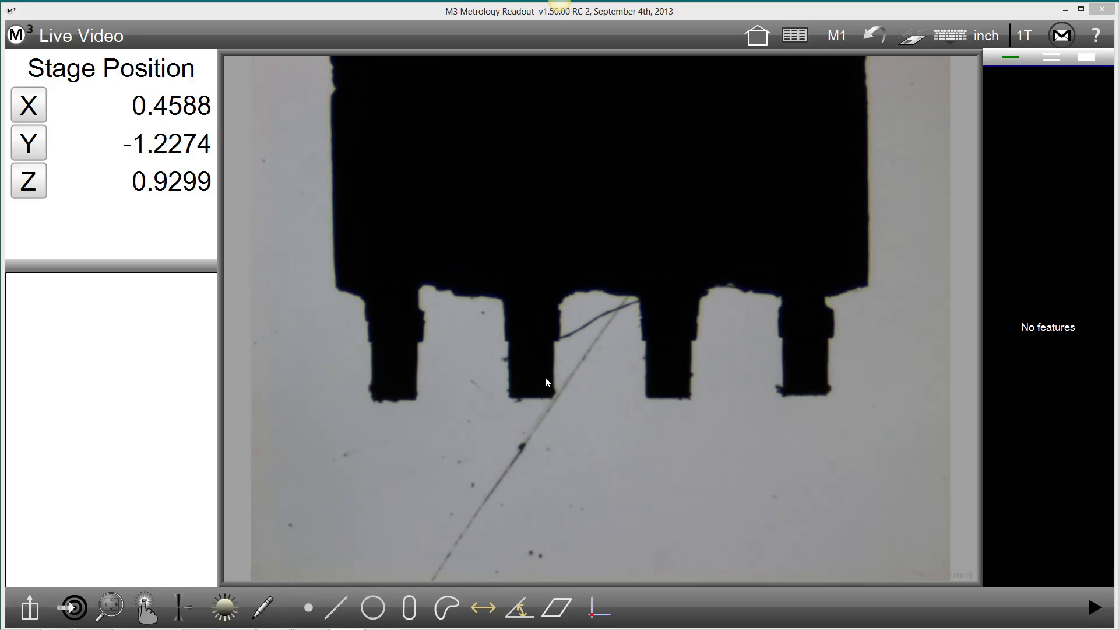
- Set a Pattern datum by boxing the whole part outline
{"action": "left_click", "coordinate": [599, 611]}
{"action": "left_click", "coordinate": [516, 606]}
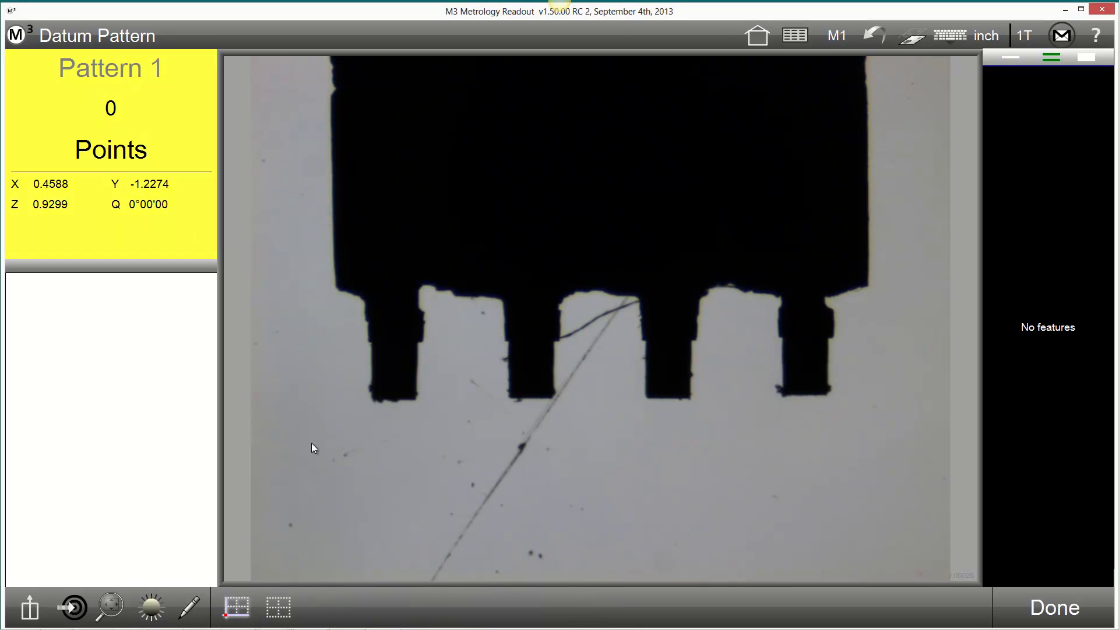
{"action": "mouse_move", "coordinate": [312, 443]}
{"action": "left_mouse_down"}
{"action": "mouse_move", "coordinate": [775, 227]}
{"action": "mouse_move", "coordinate": [893, 156]}
{"action": "left_mouse_up"}
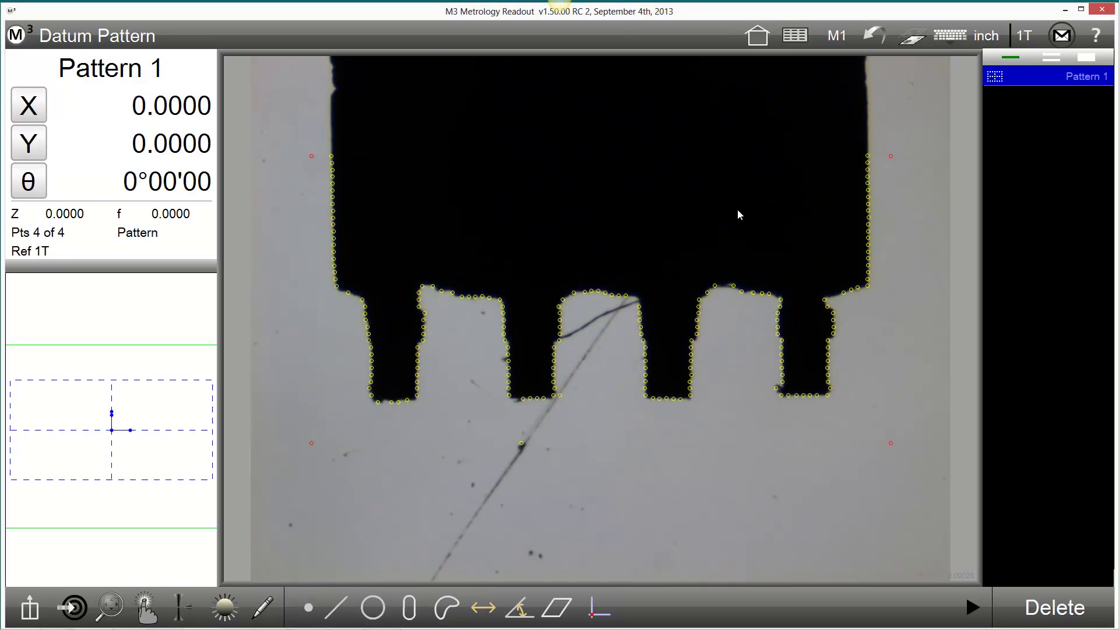
- Probe Lines 2–7 on the edges of the first and second legs
{"action": "left_click", "coordinate": [372, 364]}
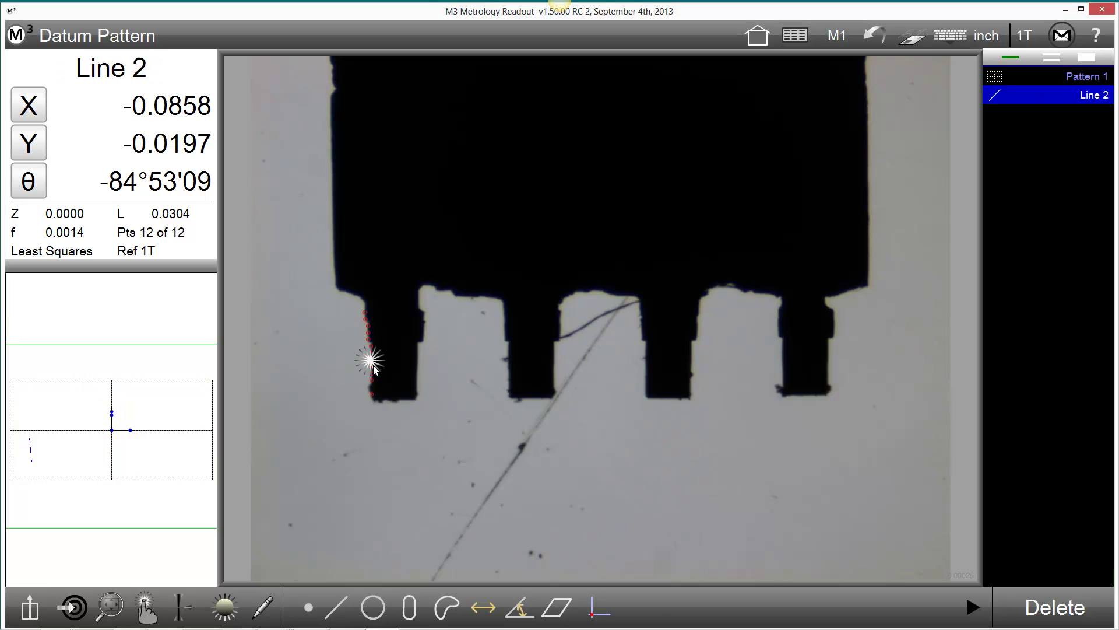
{"action": "left_click", "coordinate": [391, 396]}
{"action": "left_click", "coordinate": [418, 367]}
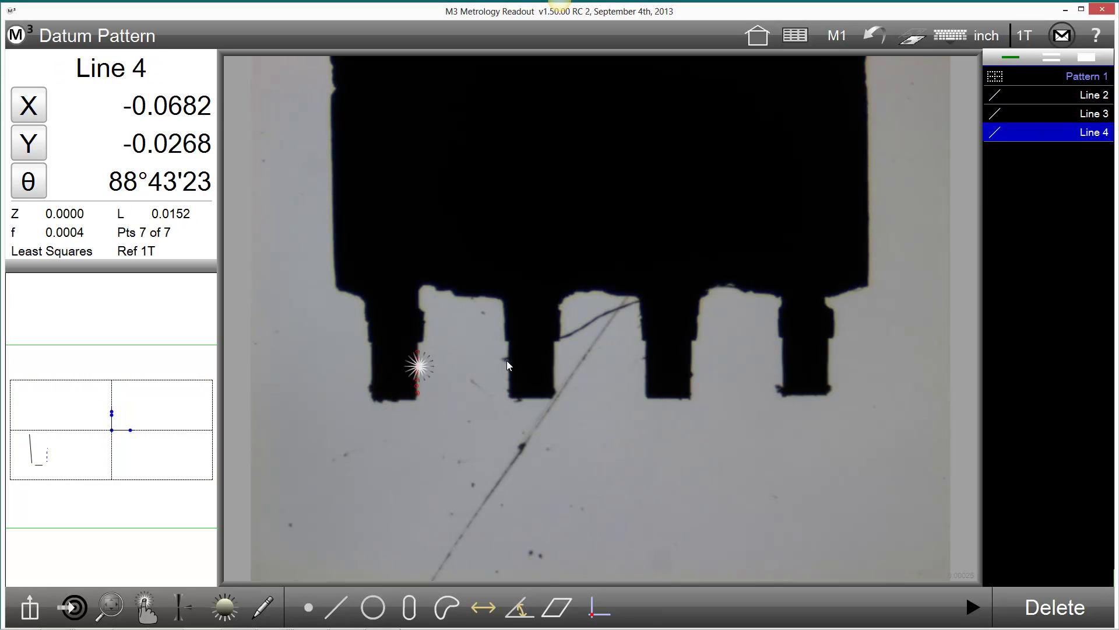
{"action": "left_click", "coordinate": [510, 363]}
{"action": "left_click", "coordinate": [533, 393]}
{"action": "left_click", "coordinate": [551, 363]}
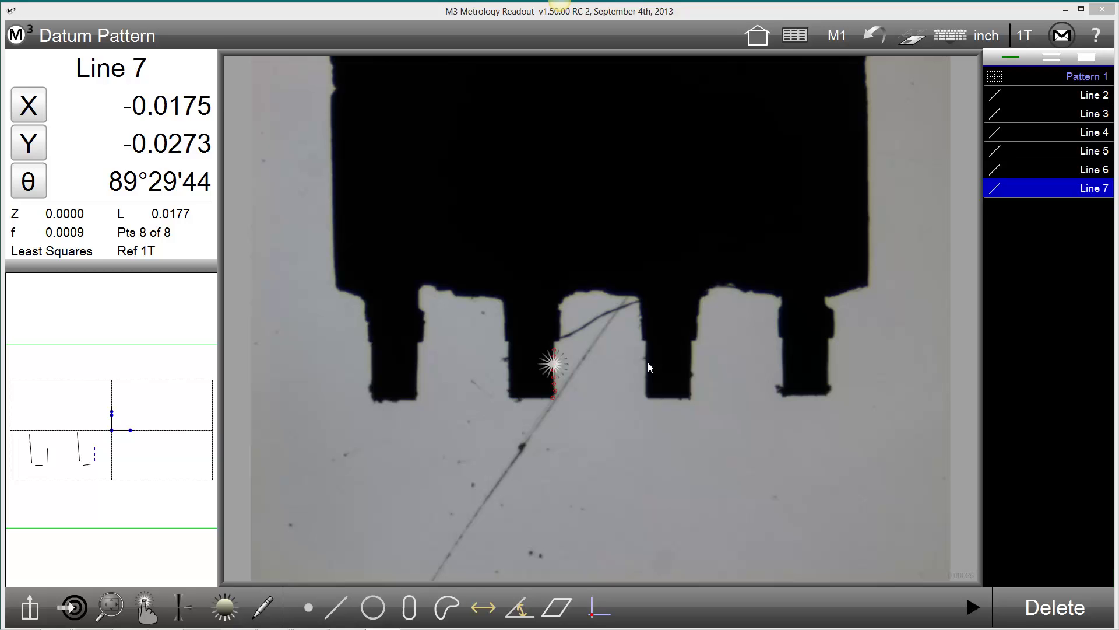
- Probe Lines 8–13 on the third and fourth legs, then play the program back
{"action": "left_click", "coordinate": [646, 362]}
{"action": "left_click", "coordinate": [670, 399]}
{"action": "left_click", "coordinate": [690, 368]}
{"action": "left_click", "coordinate": [782, 362]}
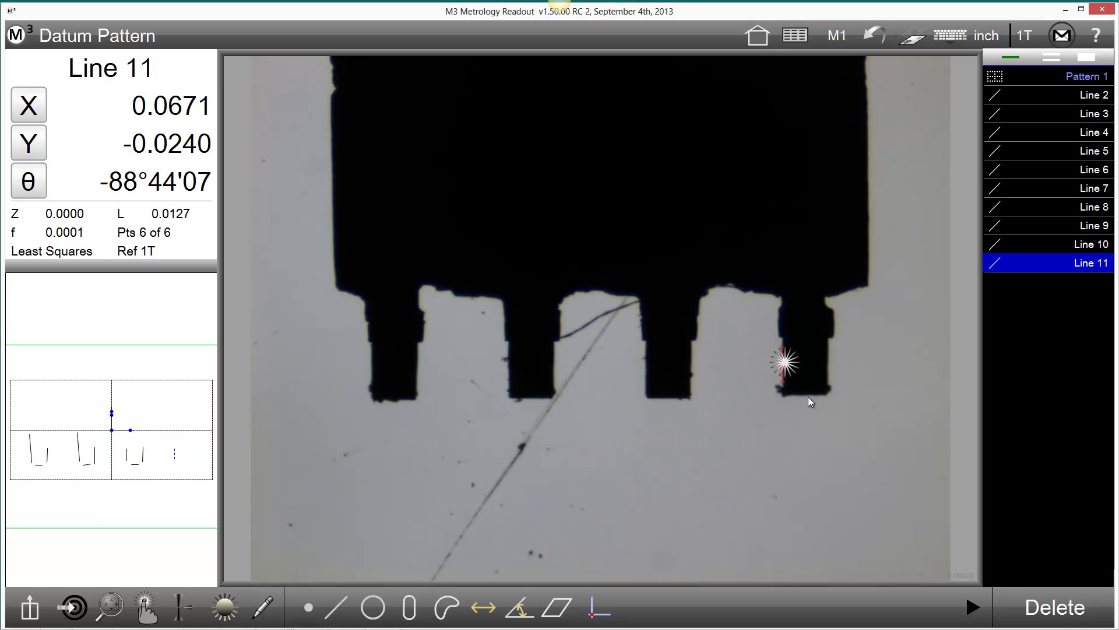
{"action": "left_click", "coordinate": [808, 396]}
{"action": "left_click", "coordinate": [826, 366]}
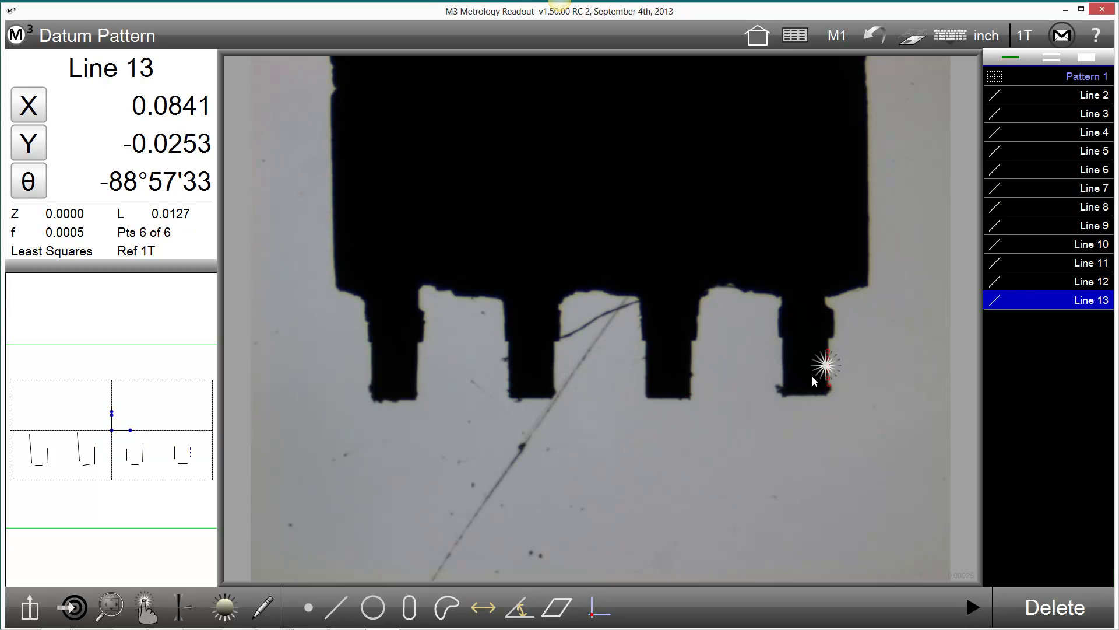
{"action": "left_click", "coordinate": [23, 37]}
{"action": "left_click", "coordinate": [84, 84]}
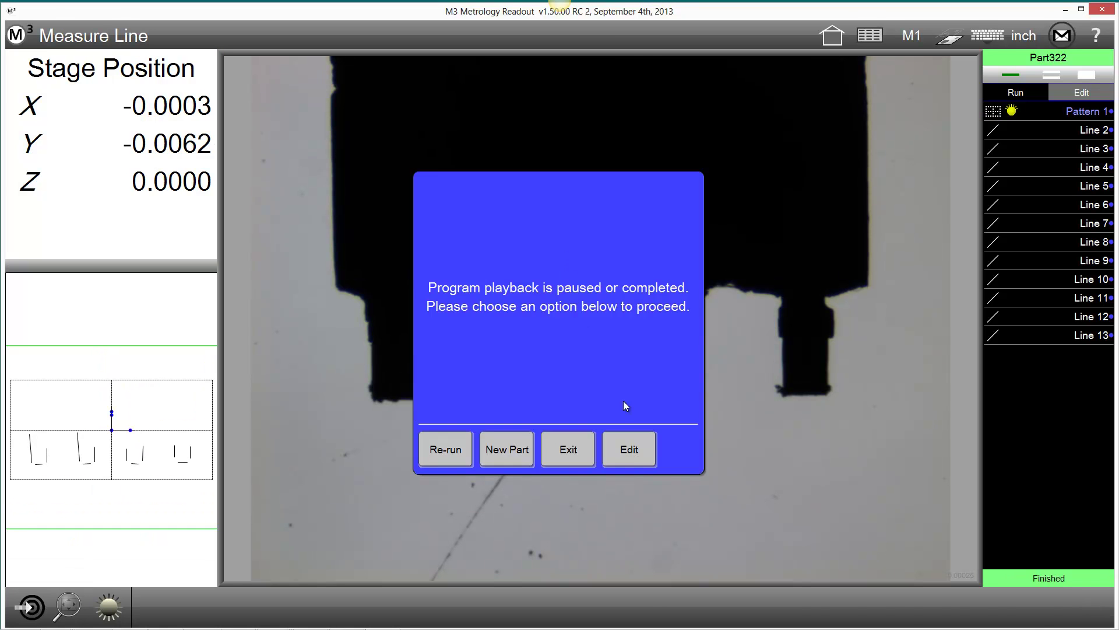
- Save the program as ComponentLegs.mlxpart, replacing the existing file
{"action": "left_click", "coordinate": [628, 449]}
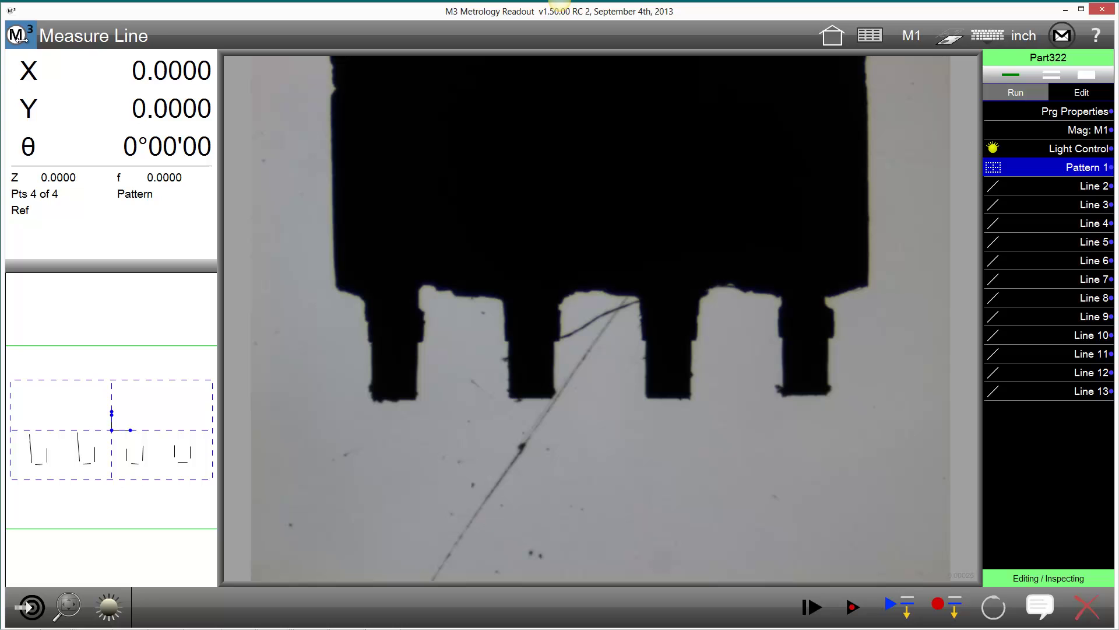
{"action": "left_click", "coordinate": [22, 38]}
{"action": "left_click", "coordinate": [81, 121]}
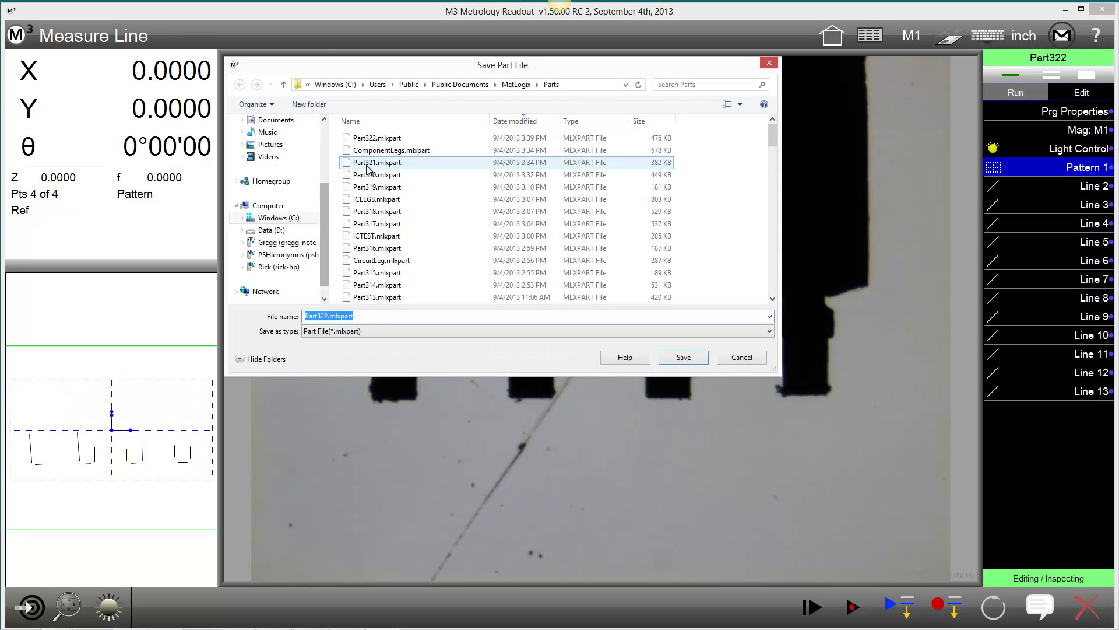
{"action": "left_click", "coordinate": [371, 153]}
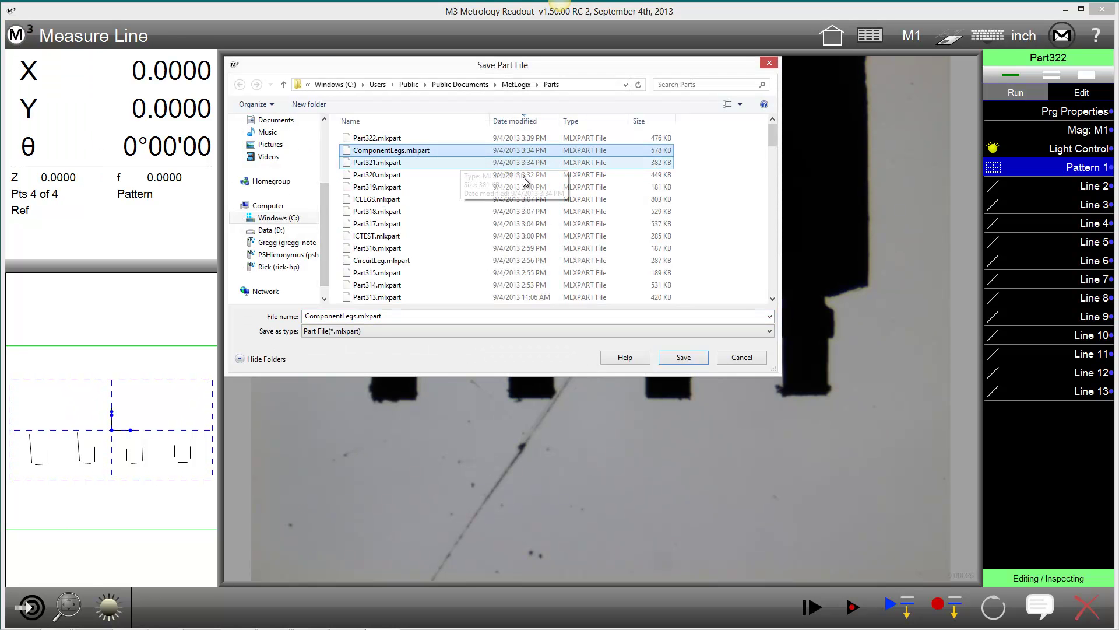
{"action": "left_click", "coordinate": [684, 358]}
{"action": "left_click", "coordinate": [588, 320]}
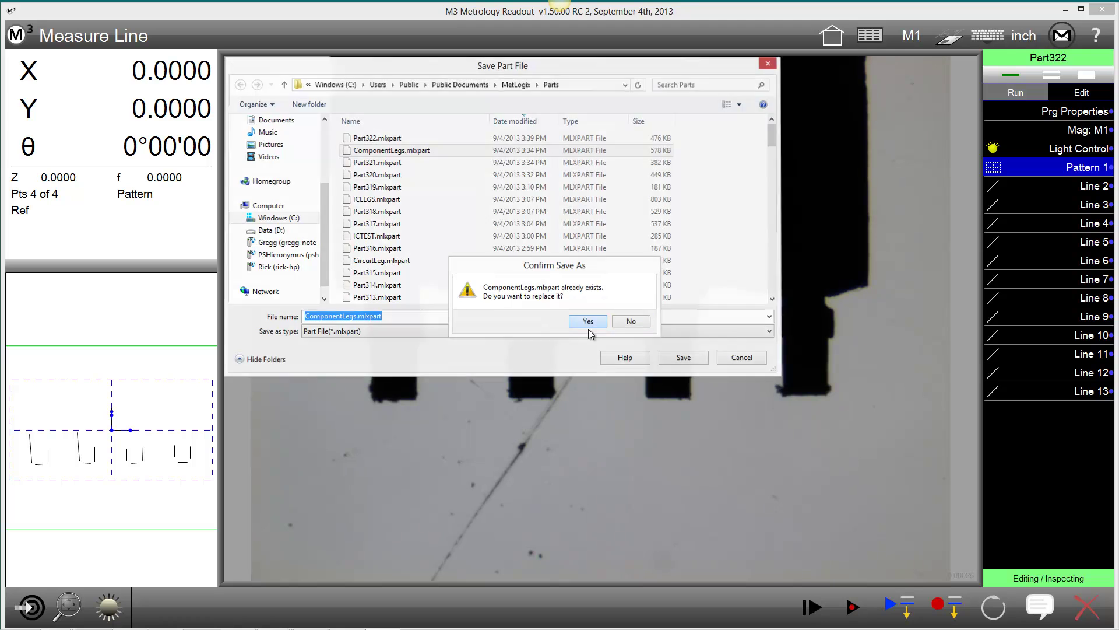
- Start a new part, confirming that all features are cleared
{"action": "left_click", "coordinate": [20, 35]}
{"action": "left_click", "coordinate": [40, 85]}
{"action": "left_click", "coordinate": [633, 447]}
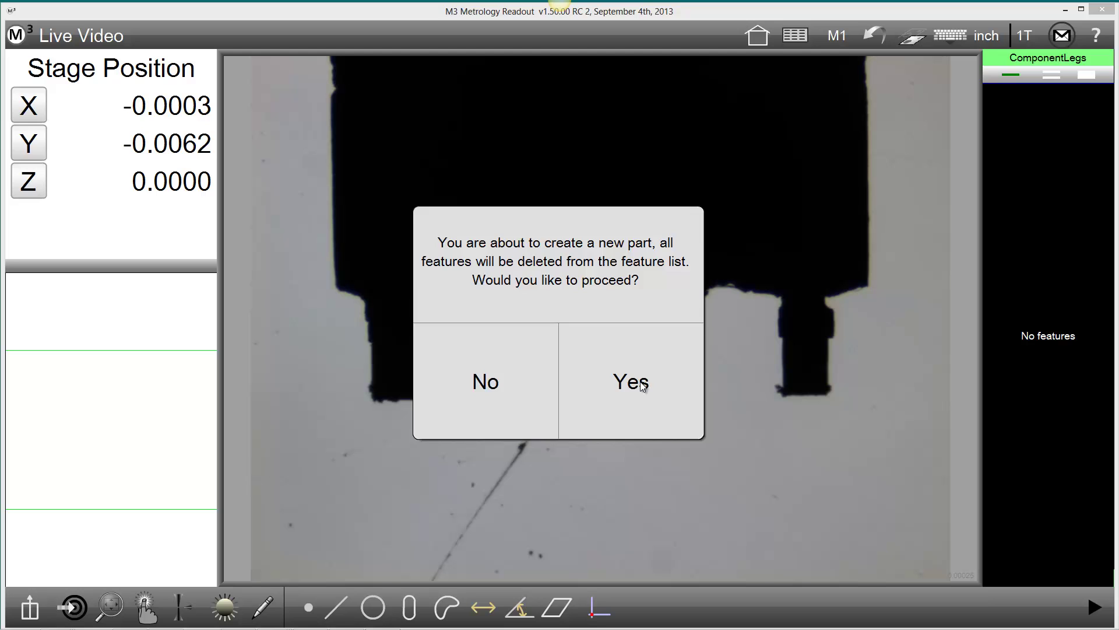
{"action": "left_click", "coordinate": [21, 36]}
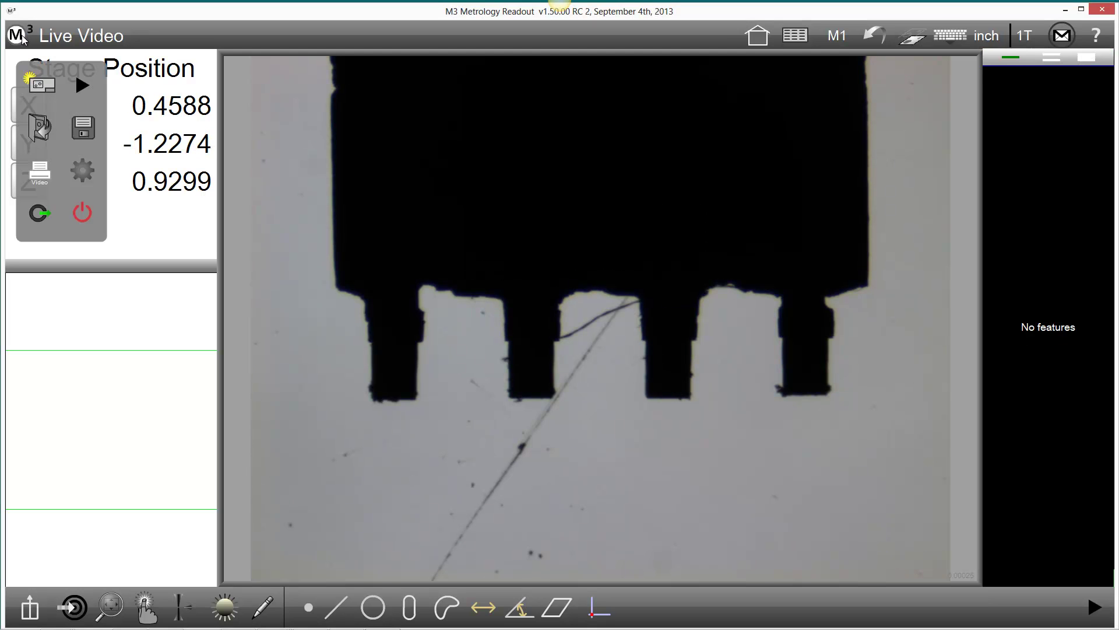
- Add ComponentLegs.mlxpart to the Program Finder list, then exit settings to live video
{"action": "left_click", "coordinate": [82, 170]}
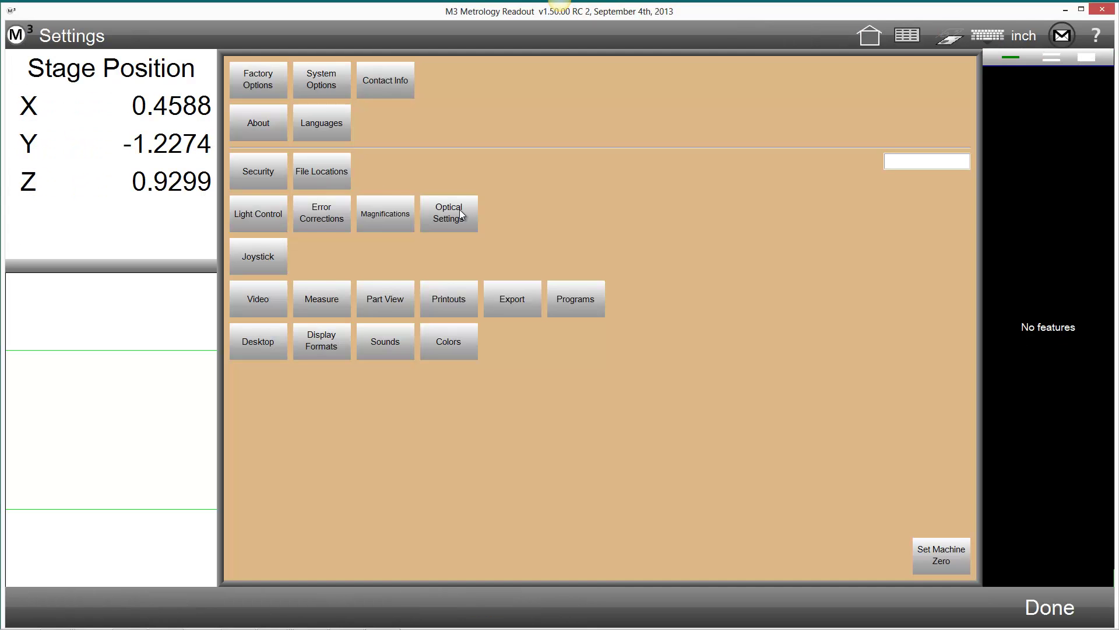
{"action": "left_click", "coordinate": [584, 304]}
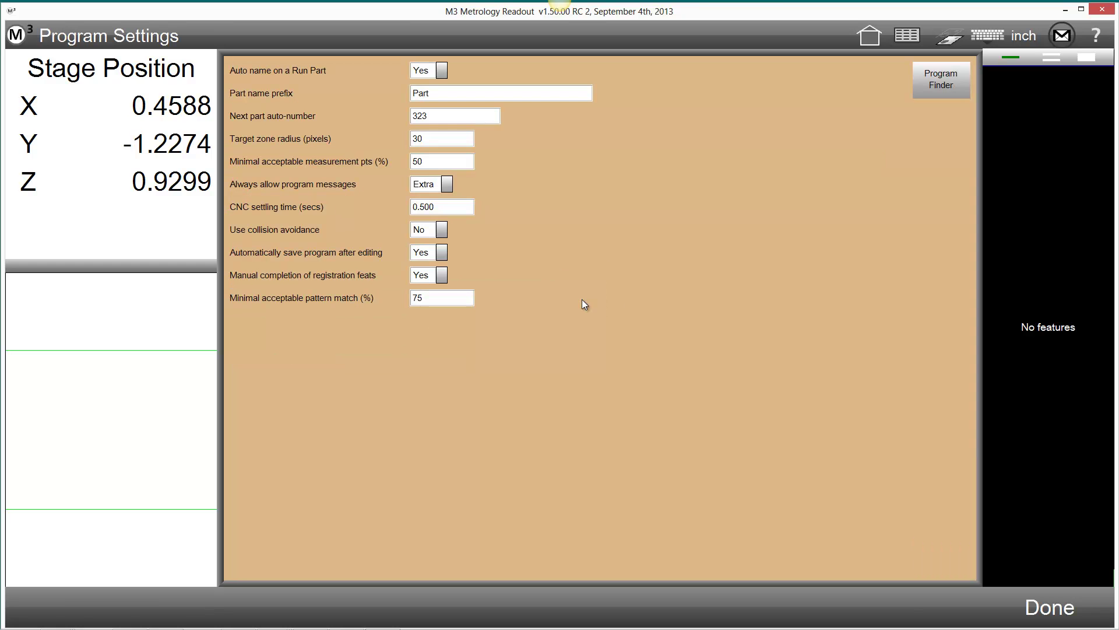
{"action": "left_click", "coordinate": [943, 80]}
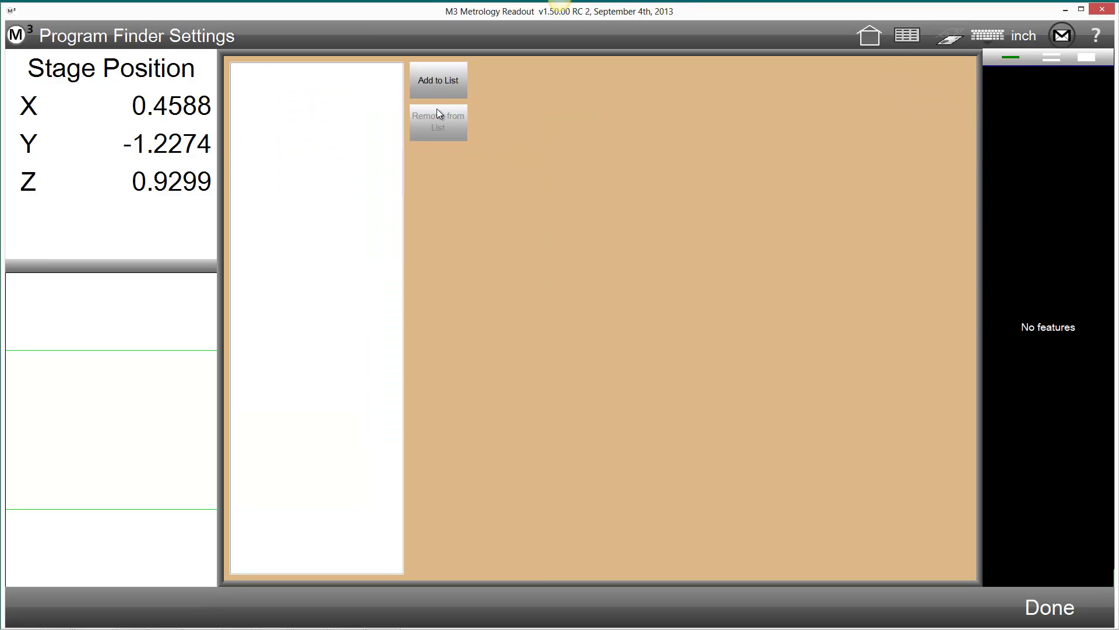
{"action": "left_click", "coordinate": [438, 92]}
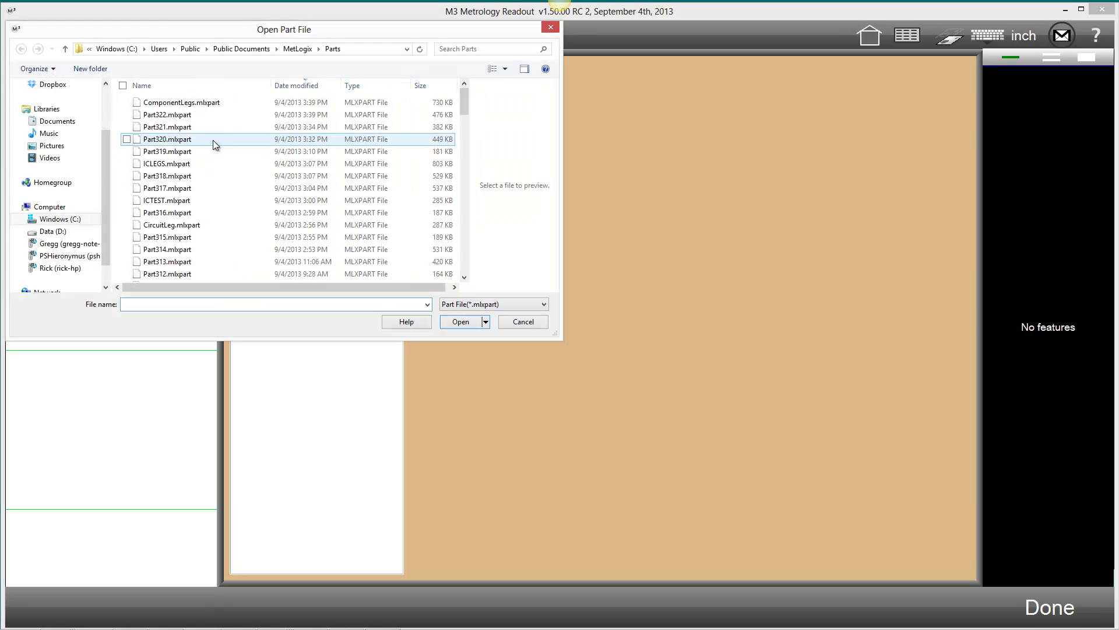
{"action": "left_click", "coordinate": [227, 102]}
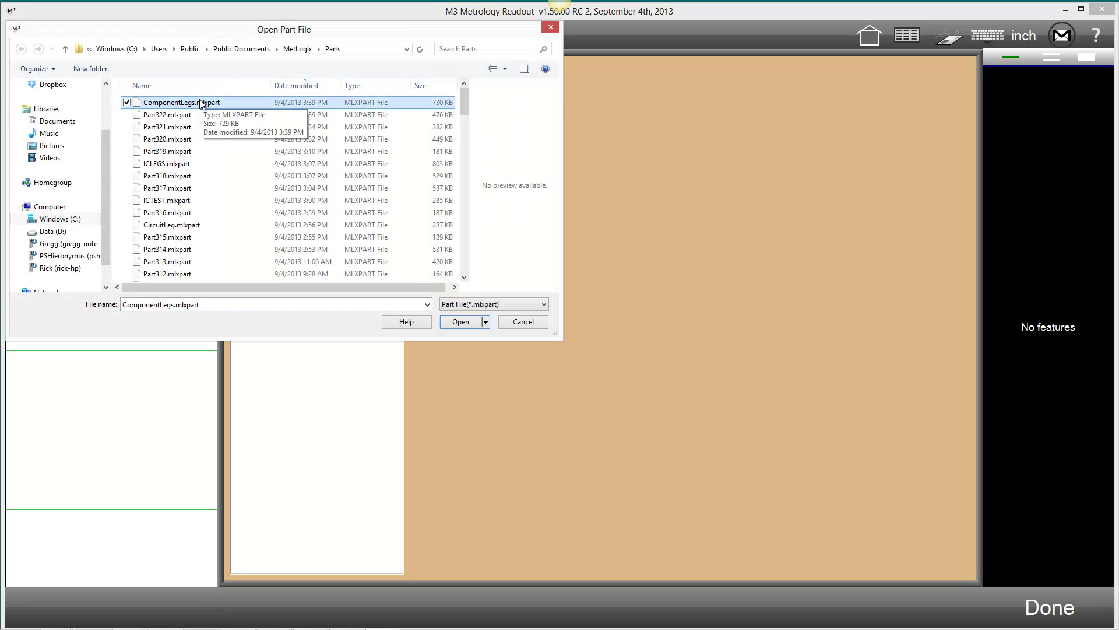
{"action": "double_click", "coordinate": [200, 103]}
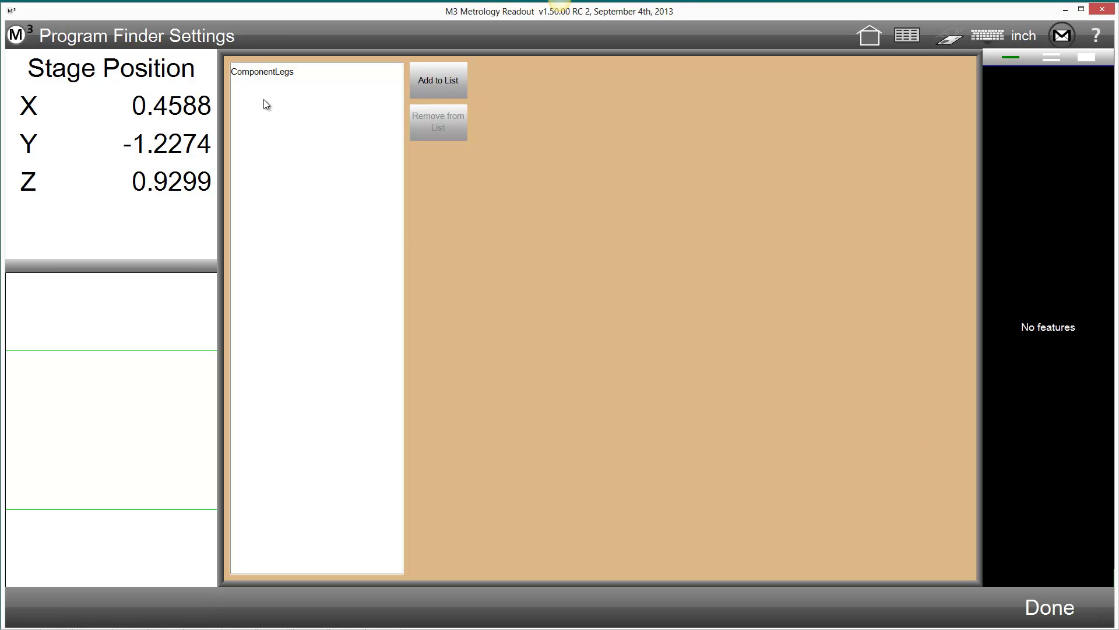
{"action": "left_click", "coordinate": [1050, 608]}
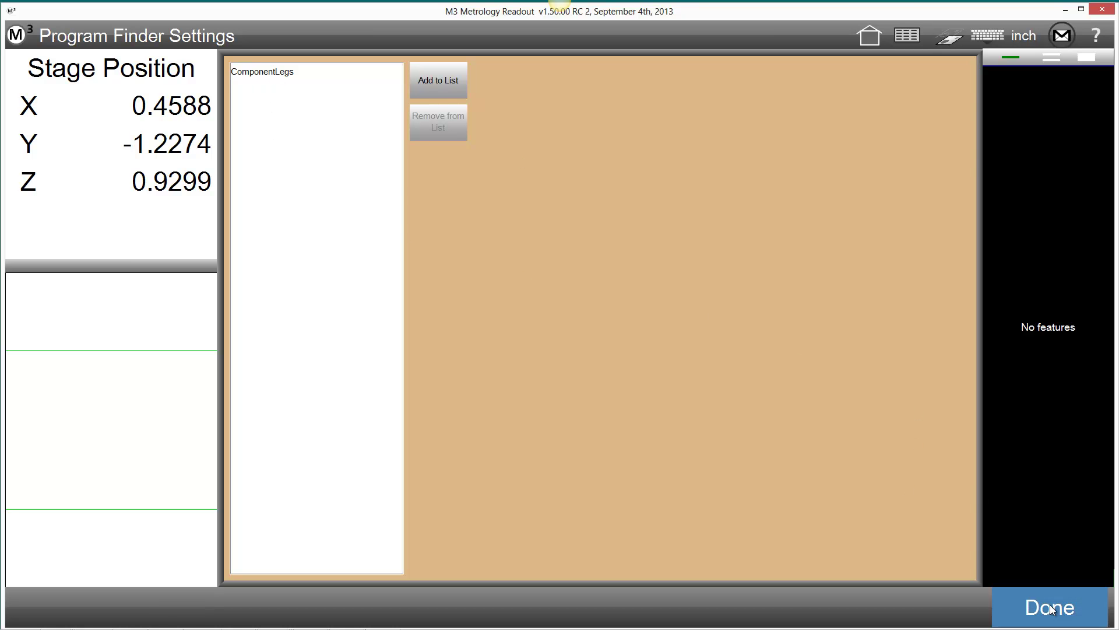
{"action": "left_click", "coordinate": [1049, 608]}
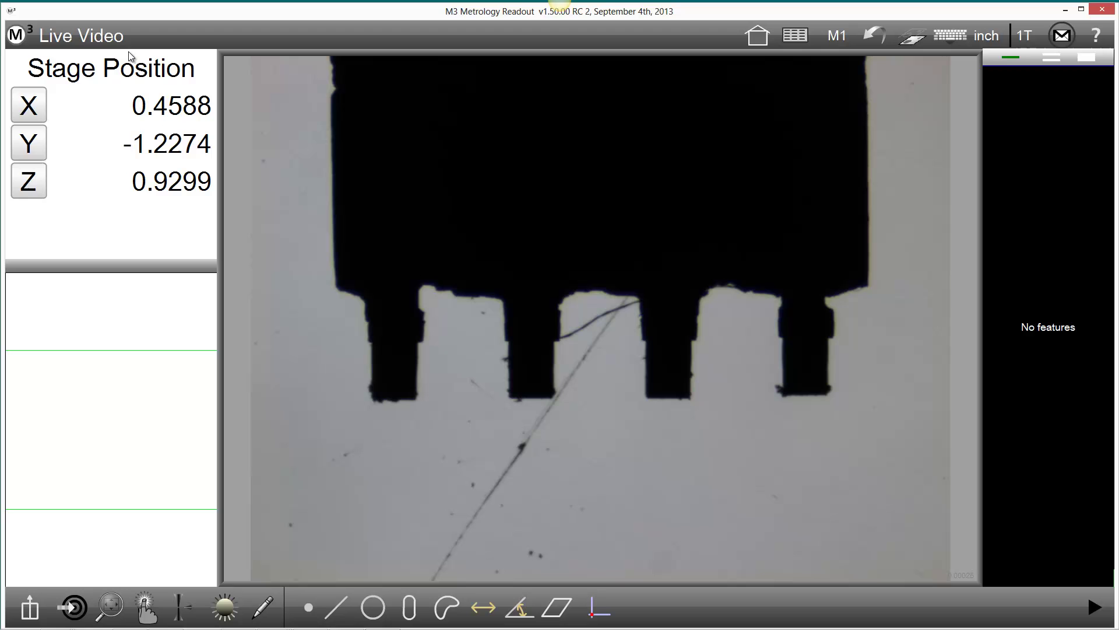
- Play with no features to auto-identify and run ComponentLegs, then begin a new part
{"action": "left_click", "coordinate": [17, 36]}
{"action": "left_click", "coordinate": [80, 86]}
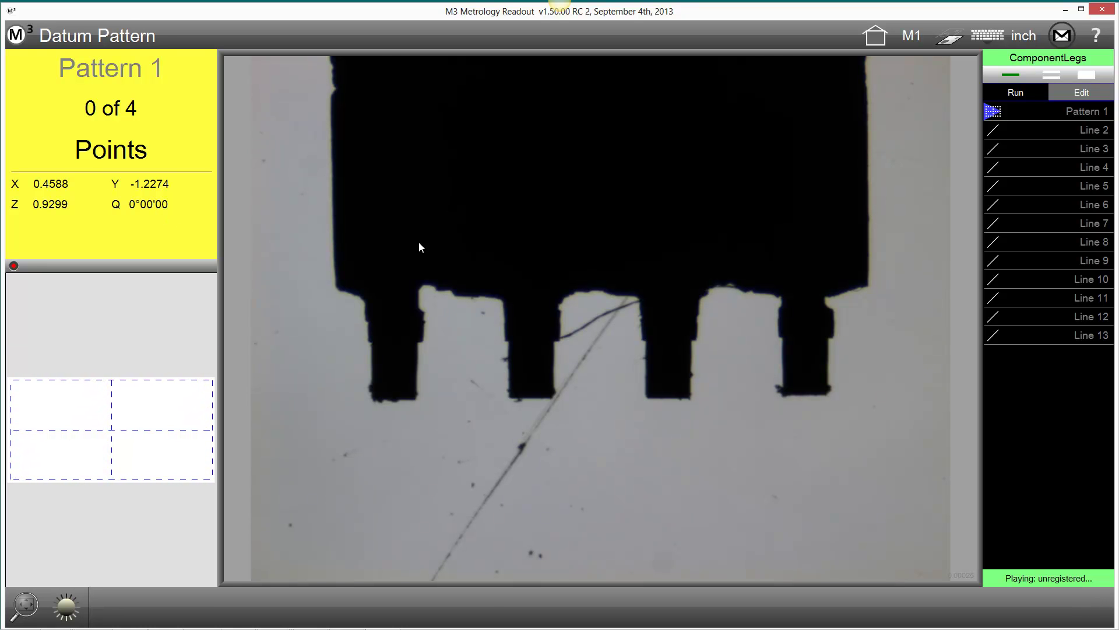
{"action": "left_click", "coordinate": [17, 35]}
{"action": "left_click", "coordinate": [81, 87]}
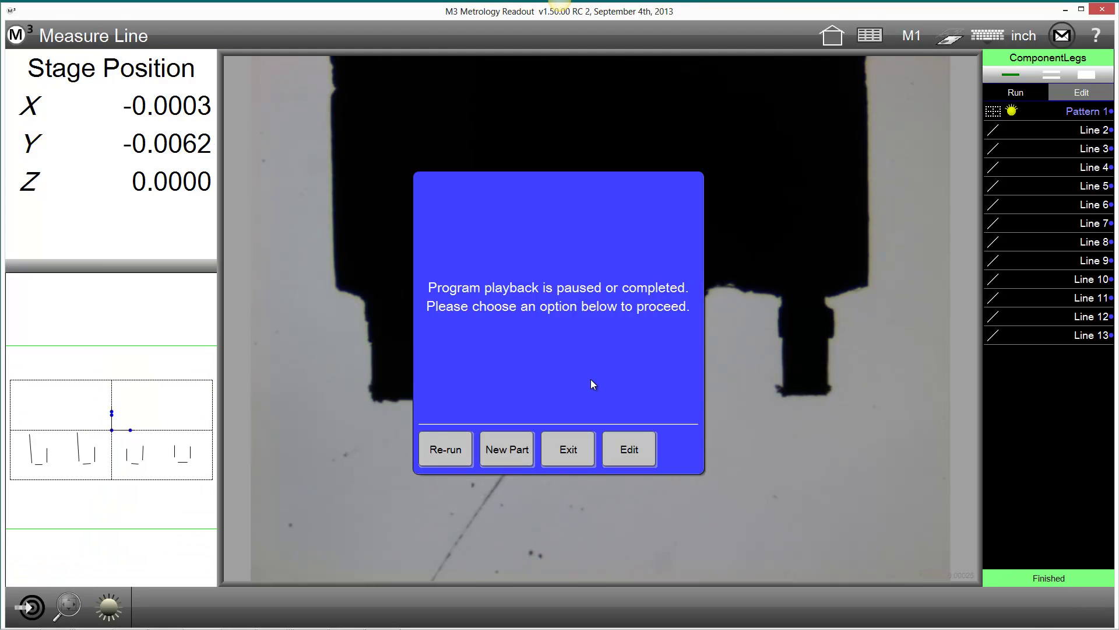
{"action": "left_click", "coordinate": [506, 449]}
- Confirm the new part, then go to Settings > Programs > Program Finder
{"action": "left_click", "coordinate": [639, 384]}
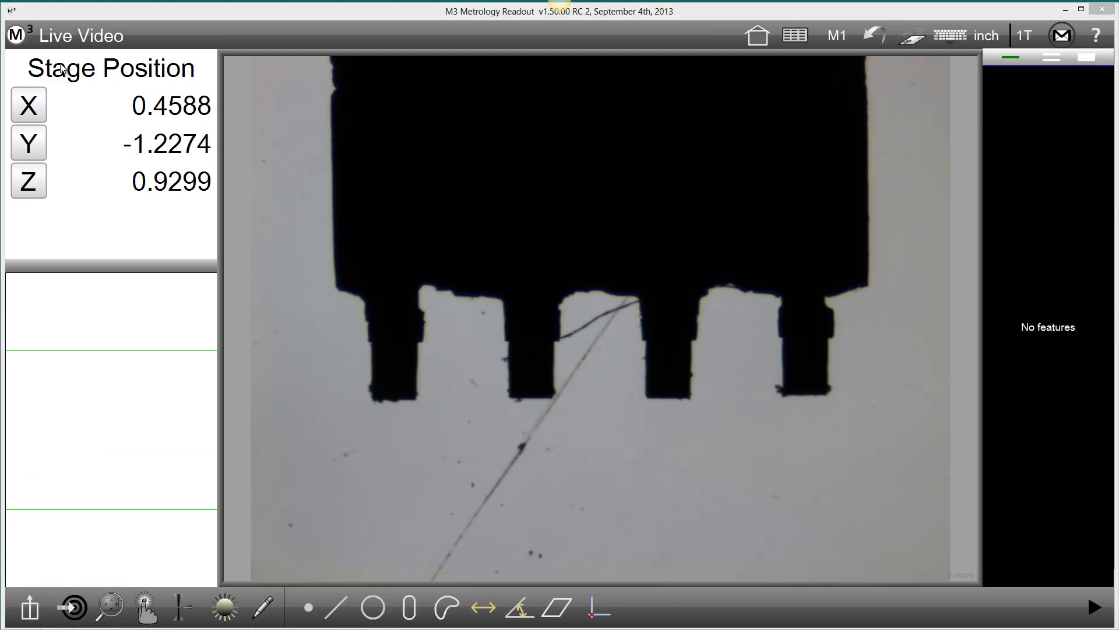
{"action": "left_click", "coordinate": [15, 42]}
{"action": "left_click", "coordinate": [83, 170]}
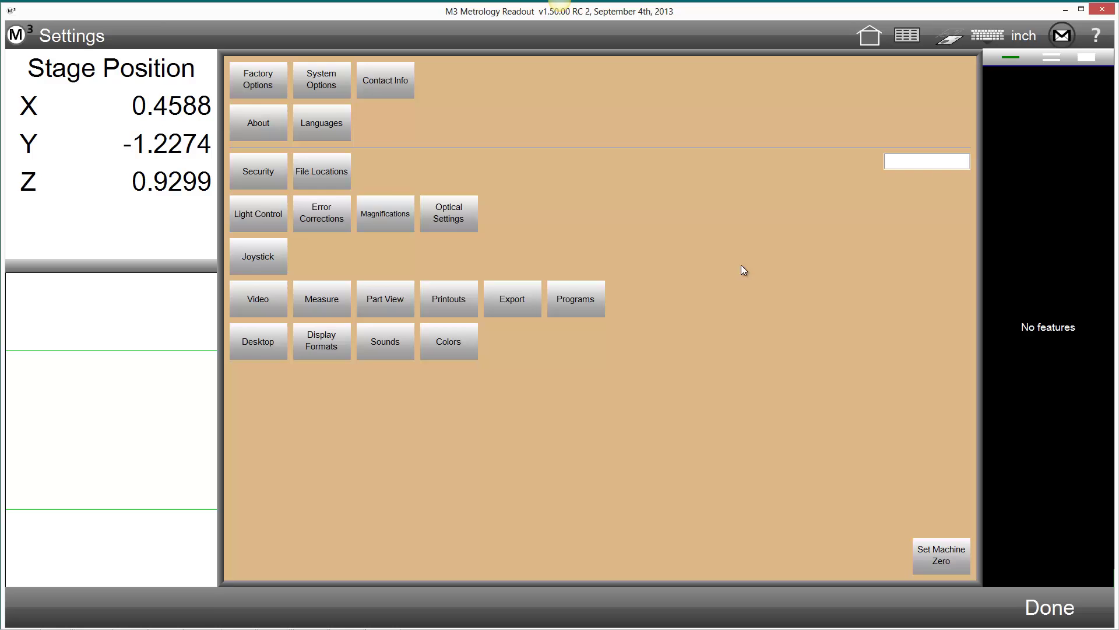
{"action": "left_click", "coordinate": [577, 303]}
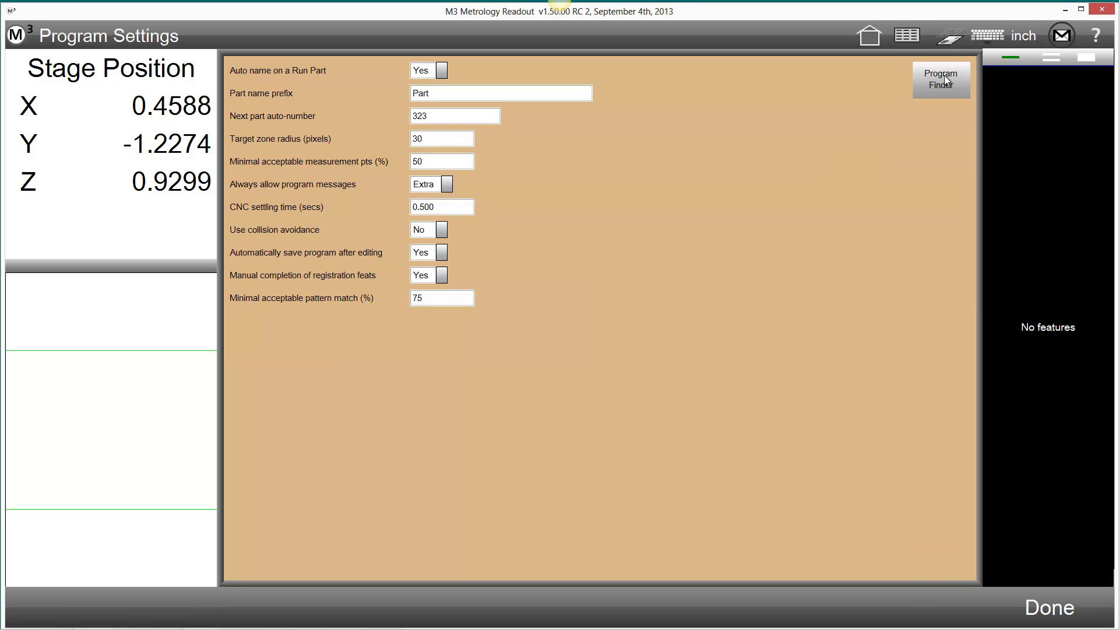
{"action": "left_click", "coordinate": [944, 77]}
- Add BlobLumen.mlxpart to the Program Finder list alongside ComponentLegs
{"action": "left_click", "coordinate": [432, 77]}
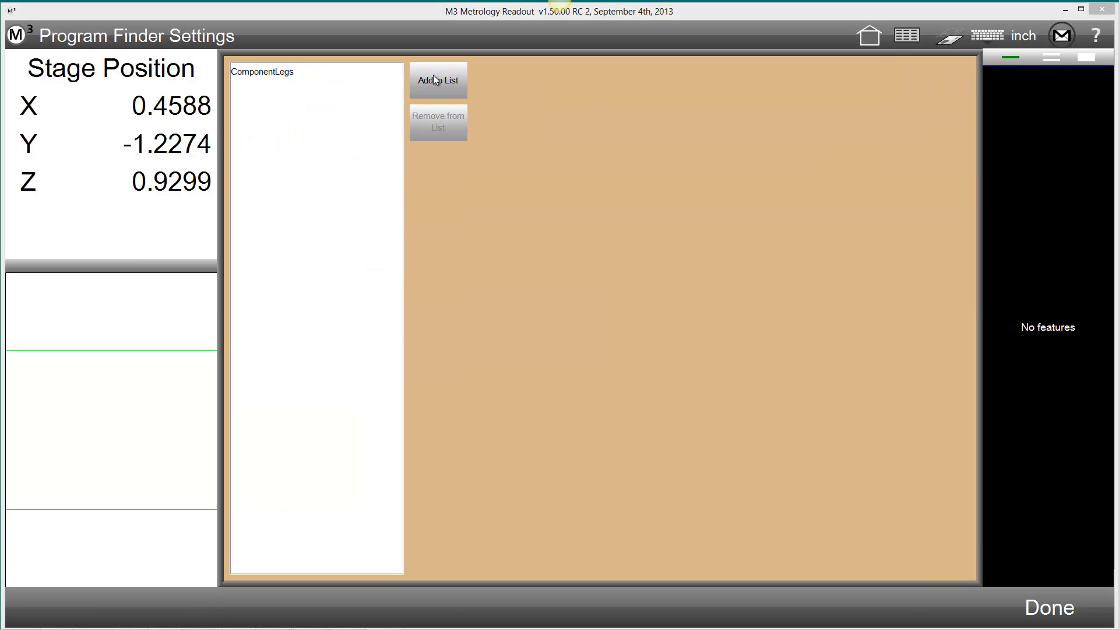
{"action": "left_click", "coordinate": [175, 128]}
{"action": "scroll", "coordinate": [178, 137], "scroll_direction": "down", "scroll_amount": 1}
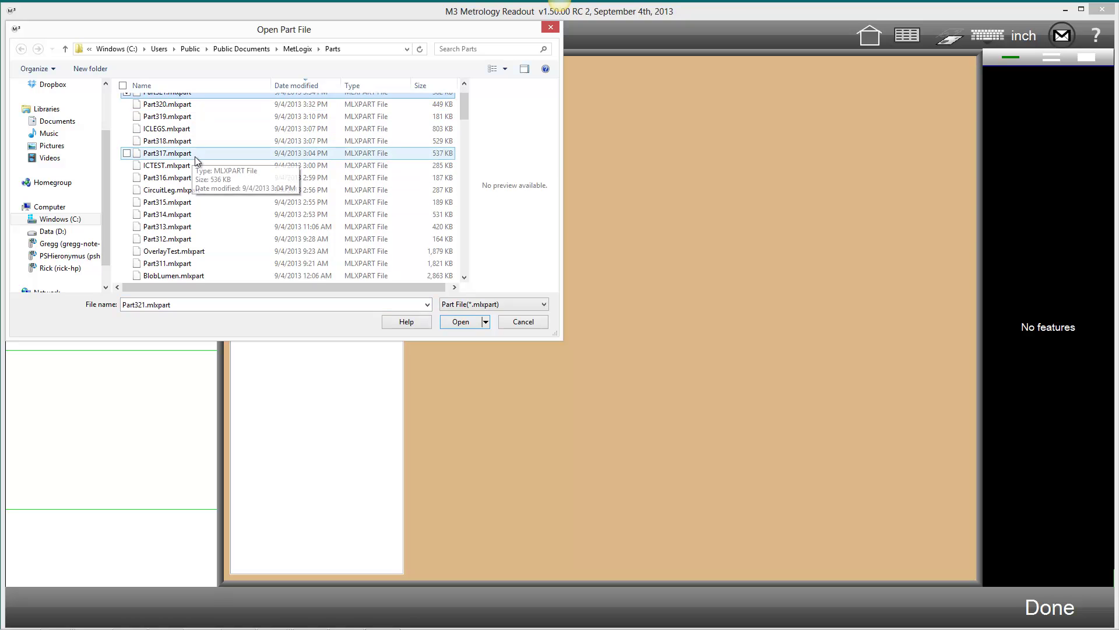
{"action": "scroll", "coordinate": [196, 196], "scroll_direction": "up", "scroll_amount": 1}
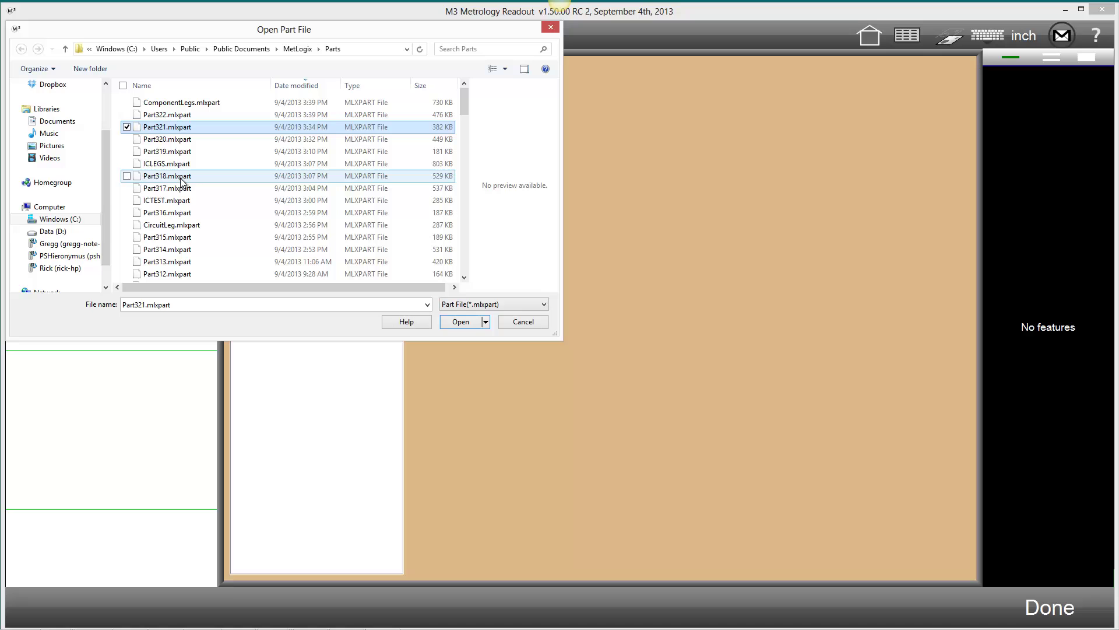
{"action": "left_click", "coordinate": [179, 214]}
{"action": "scroll", "coordinate": [179, 219], "scroll_direction": "down", "scroll_amount": 1}
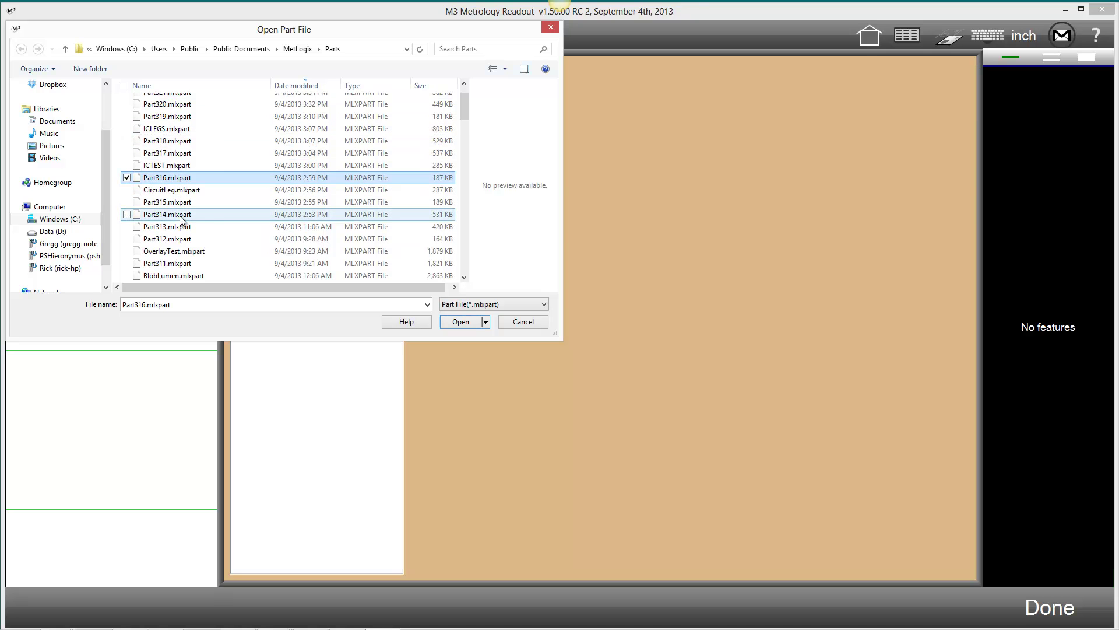
{"action": "scroll", "coordinate": [181, 227], "scroll_direction": "down", "scroll_amount": 1}
{"action": "left_click", "coordinate": [200, 240]}
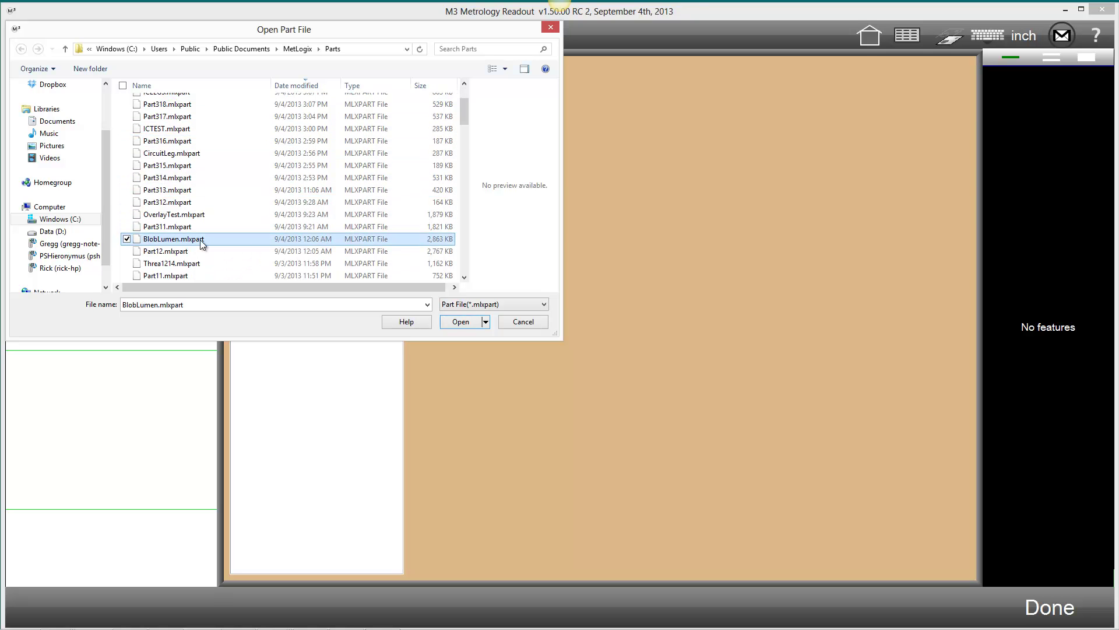
{"action": "left_click", "coordinate": [459, 323]}
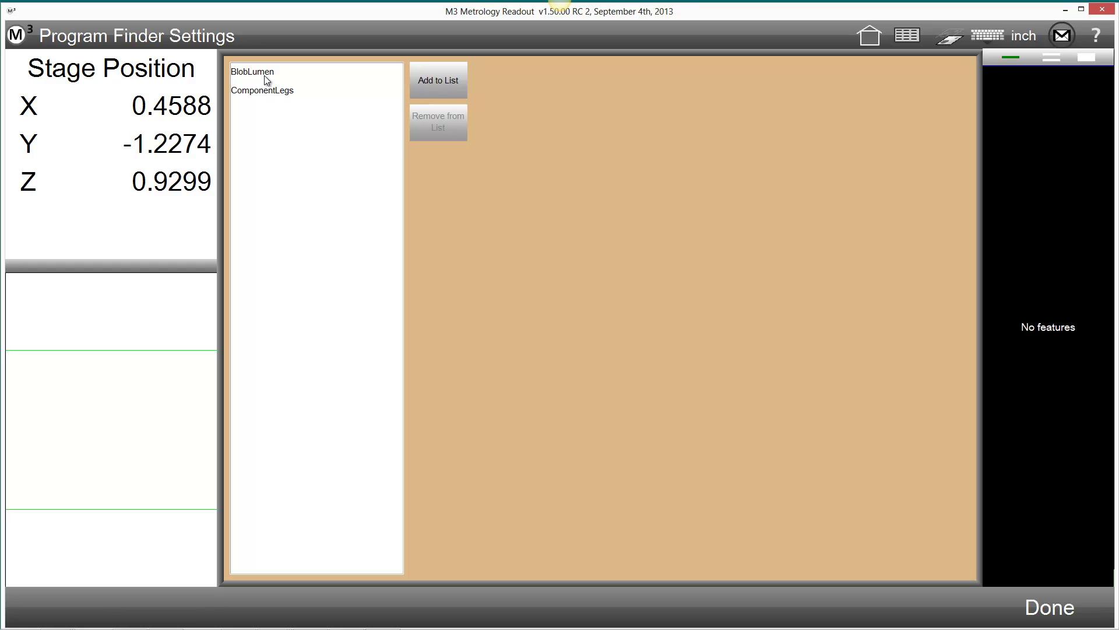
- Back out of the settings screens to the live video view
{"action": "left_click", "coordinate": [1034, 594]}
{"action": "left_click", "coordinate": [1034, 597]}
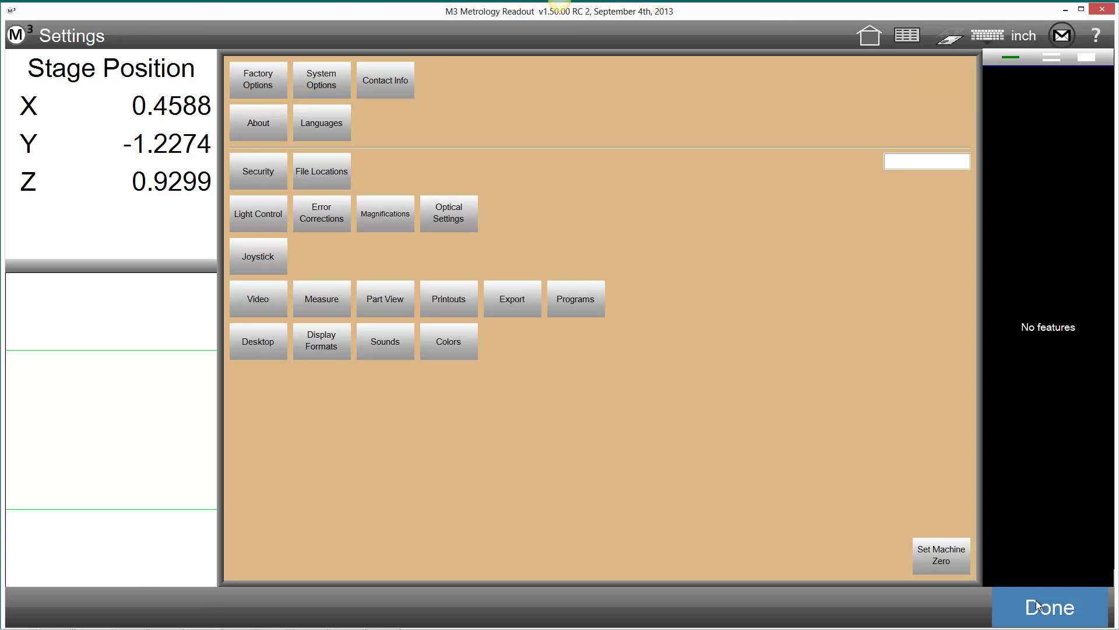
{"action": "left_click", "coordinate": [1038, 600]}
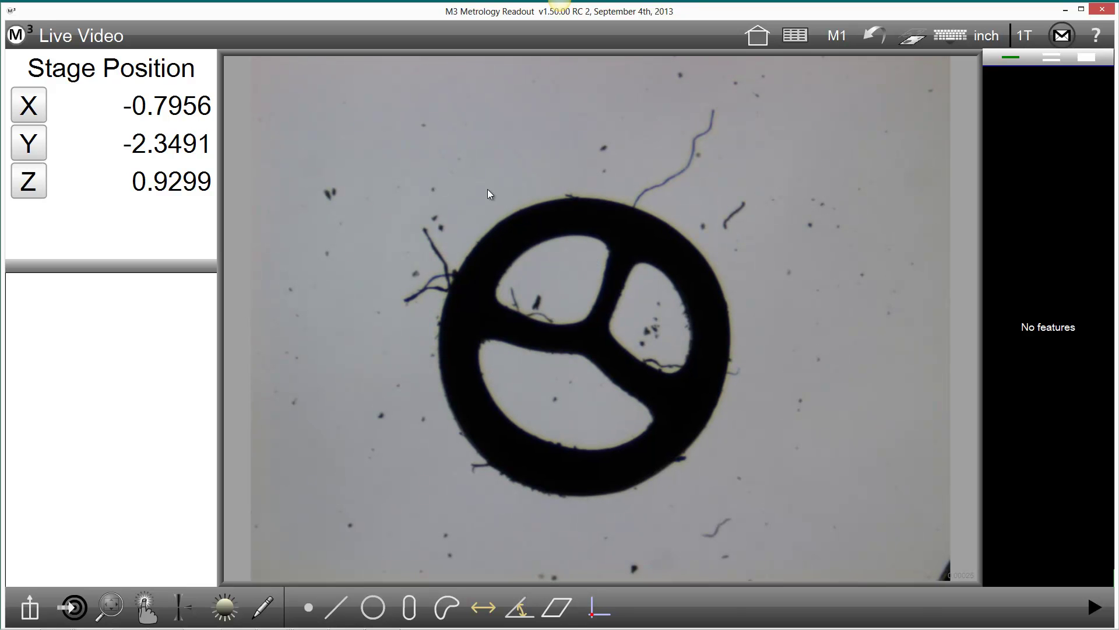
- Play with no features to identify and run BlobLumen (Pattern 1, Blobs 2–5), then confirm a new part
{"action": "left_click", "coordinate": [19, 35]}
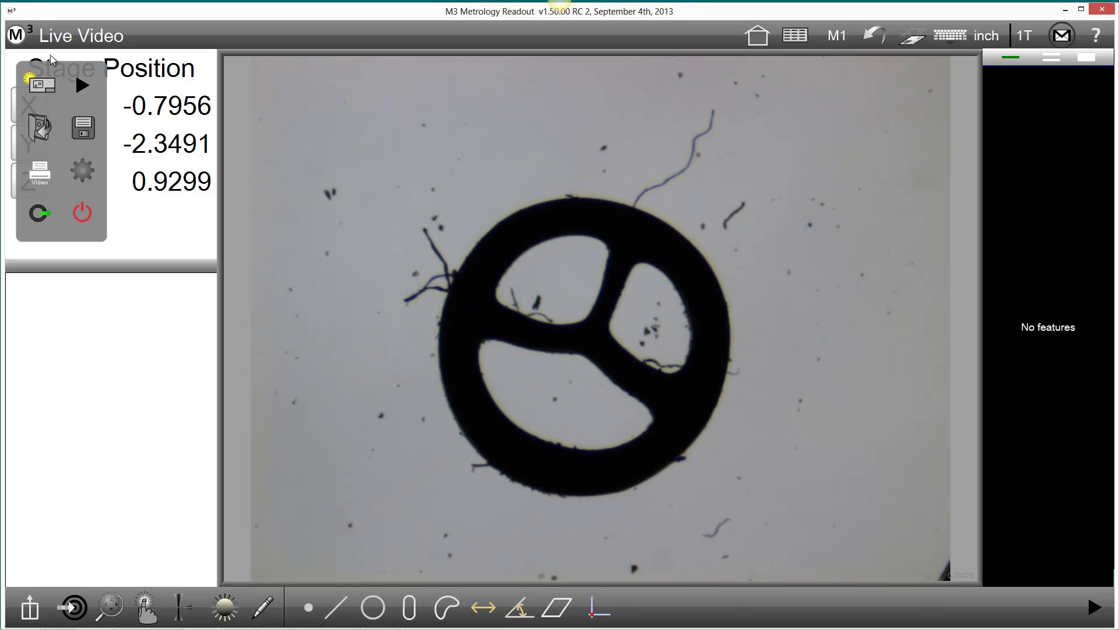
{"action": "left_click", "coordinate": [82, 86]}
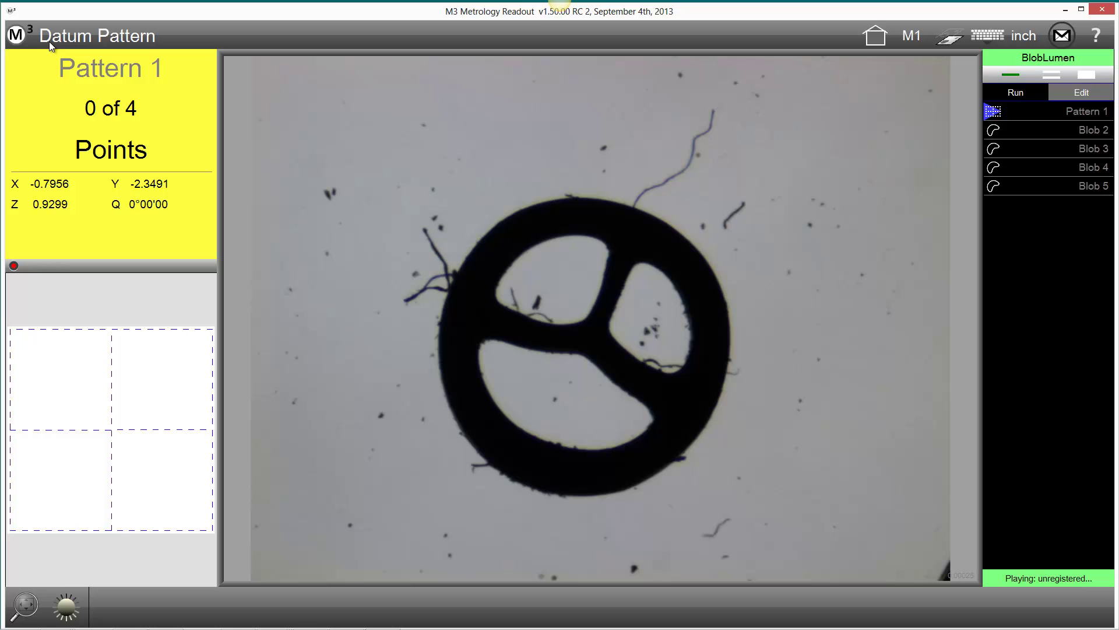
{"action": "left_click", "coordinate": [18, 36]}
{"action": "left_click", "coordinate": [82, 82]}
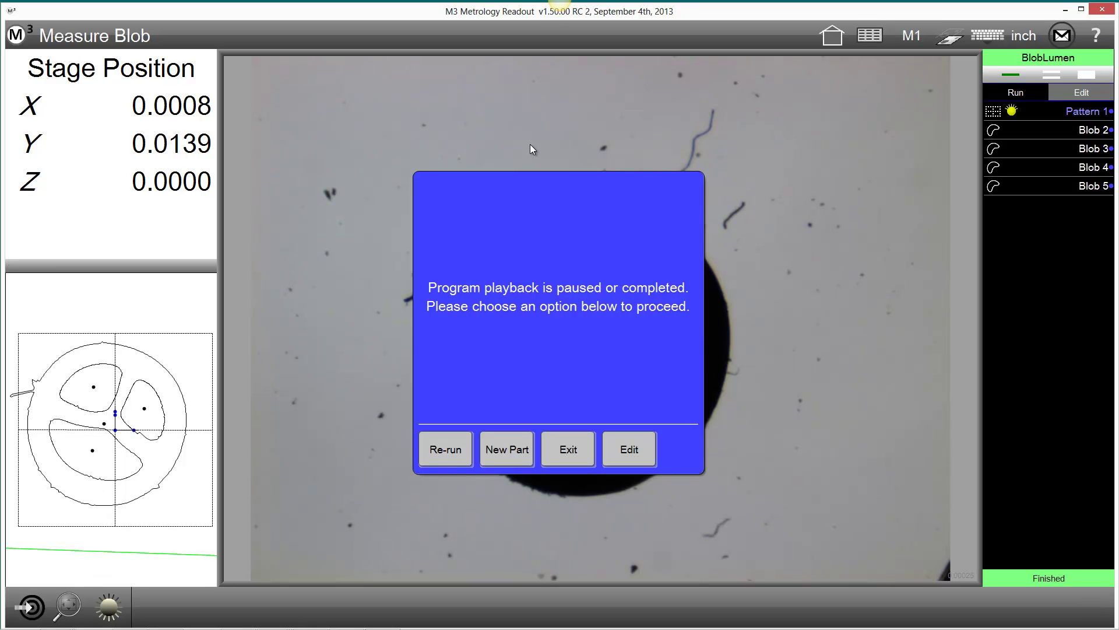
{"action": "left_click", "coordinate": [508, 449]}
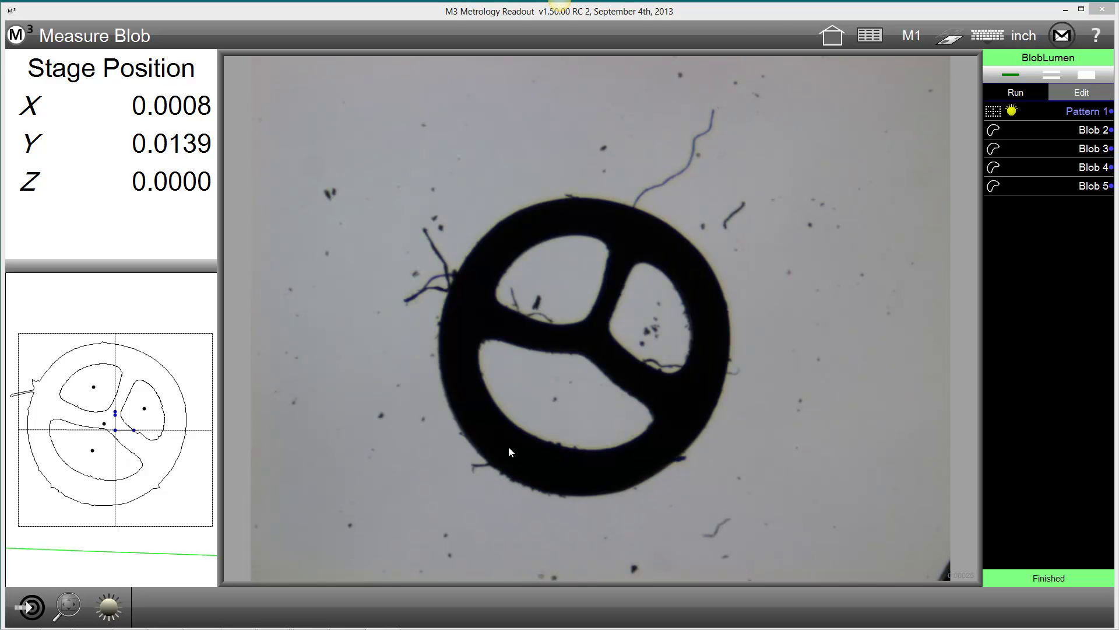
{"action": "left_click", "coordinate": [655, 403]}
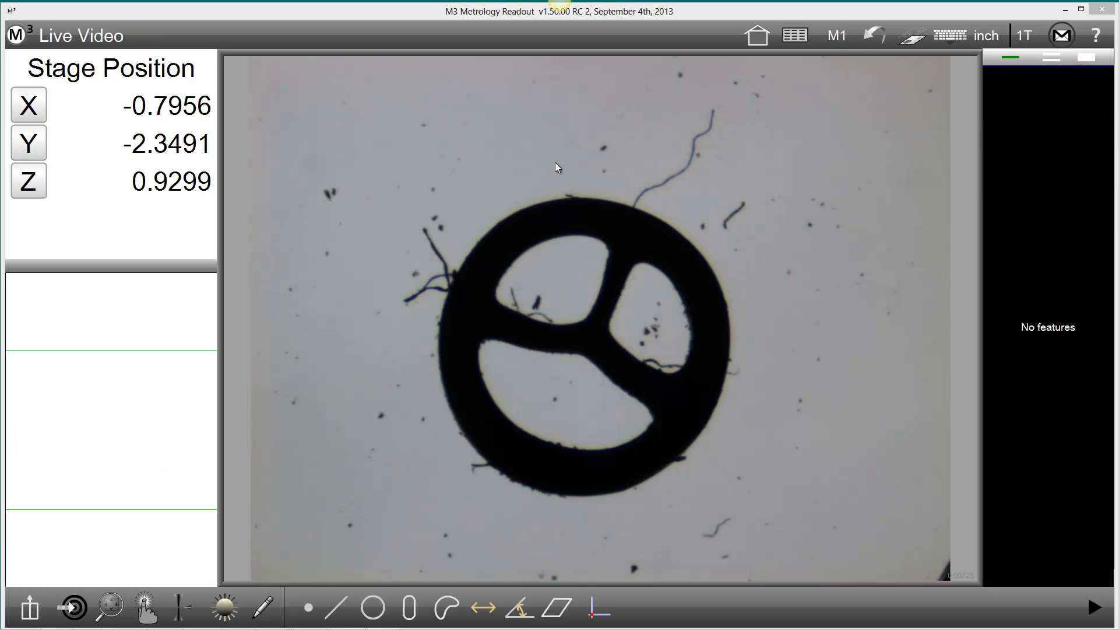